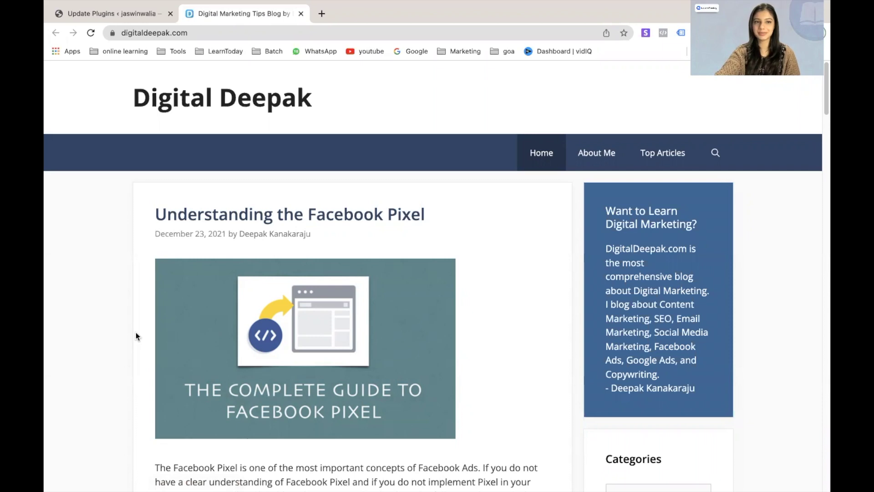
# - Pick Freelancing (2) from the blog sidebar's Categories dropdown to open that category page
pyautogui.scroll(-3, 115, 319)
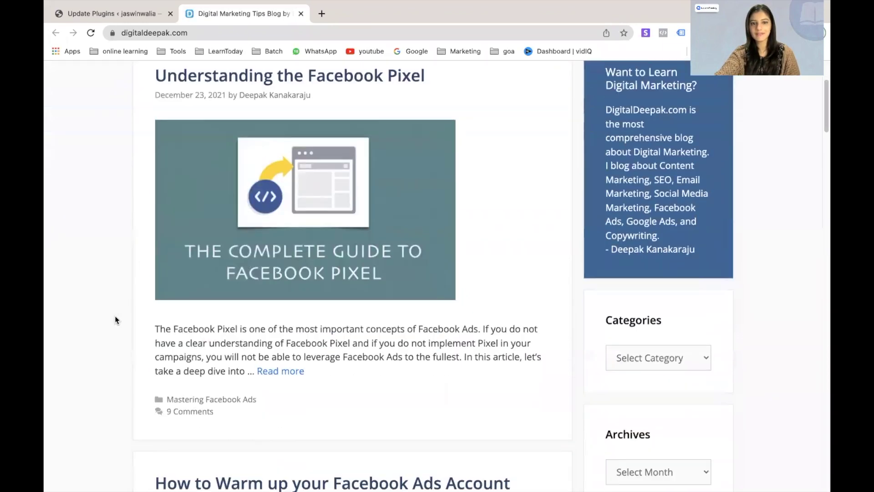
pyautogui.scroll(-2, 115, 317)
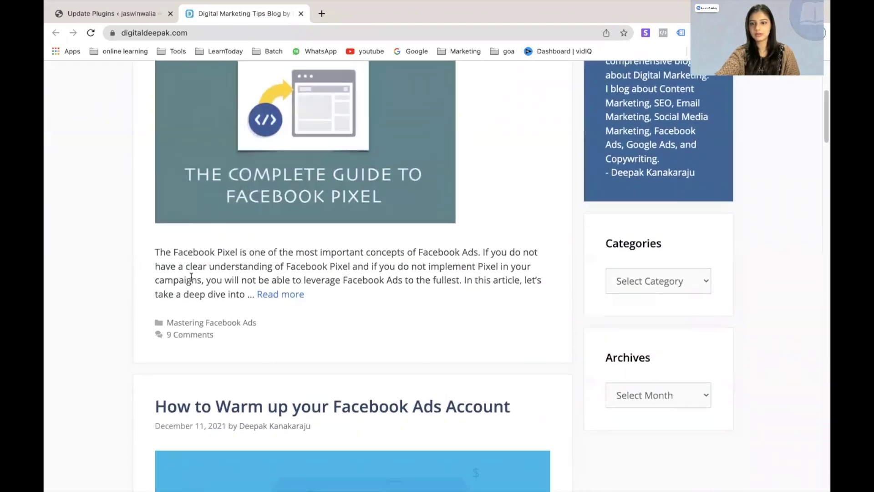
pyautogui.click(683, 281)
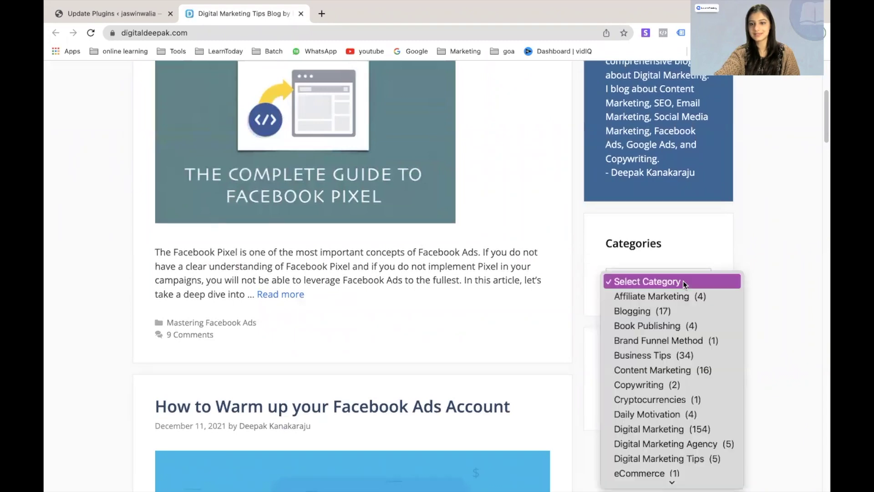
pyautogui.scroll(-5, 678, 352)
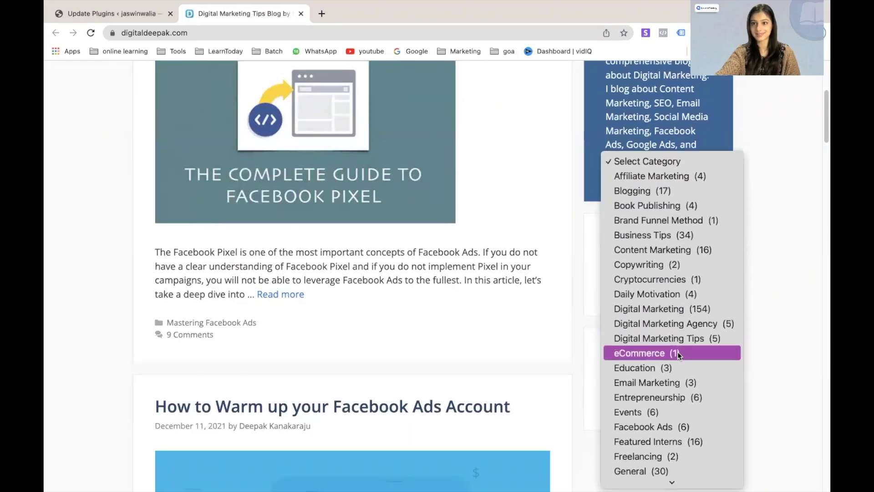
pyautogui.scroll(-4, 678, 352)
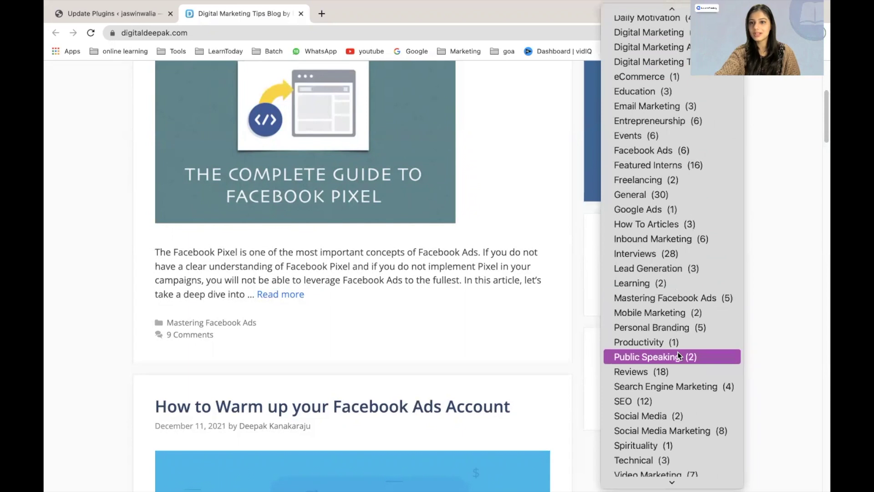
pyautogui.scroll(3, 677, 356)
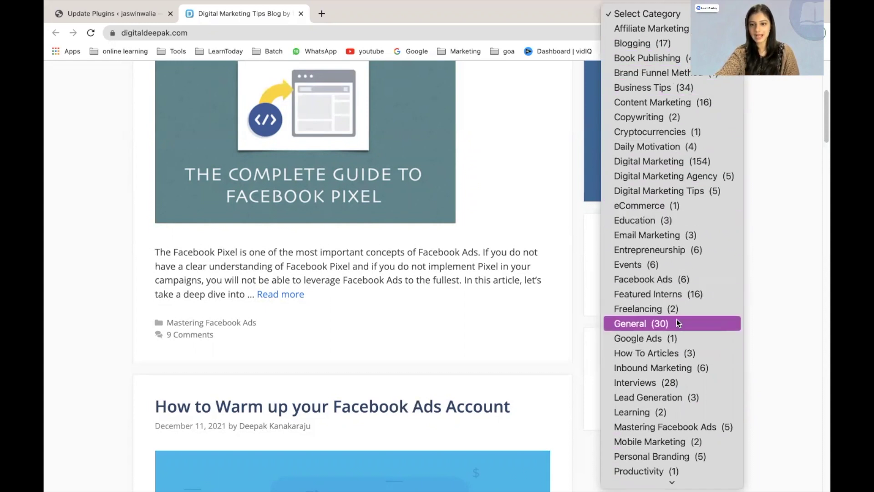
pyautogui.click(663, 308)
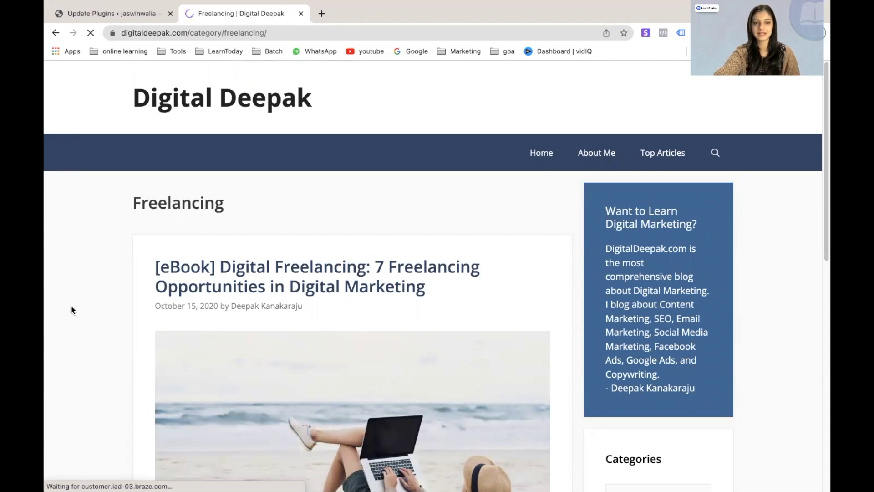
# - Choose Blogging (17) from the sidebar Categories dropdown and browse the resulting page
pyautogui.scroll(-5, 71, 305)
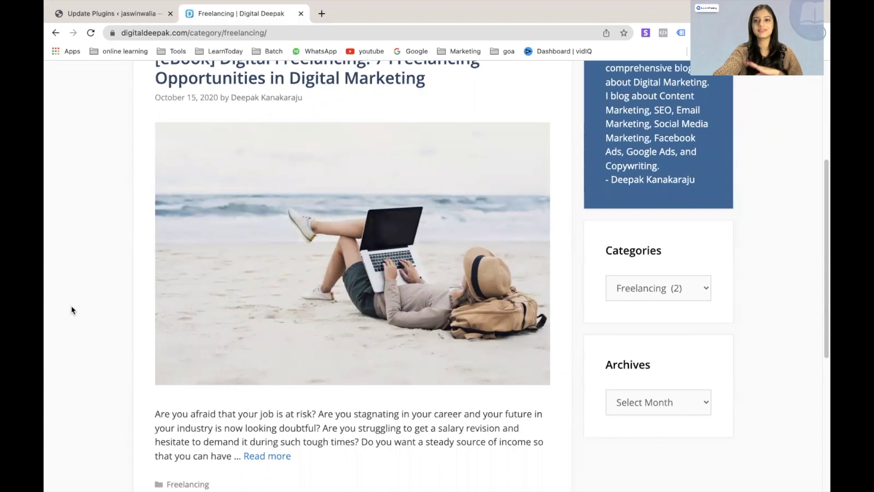
pyautogui.click(671, 292)
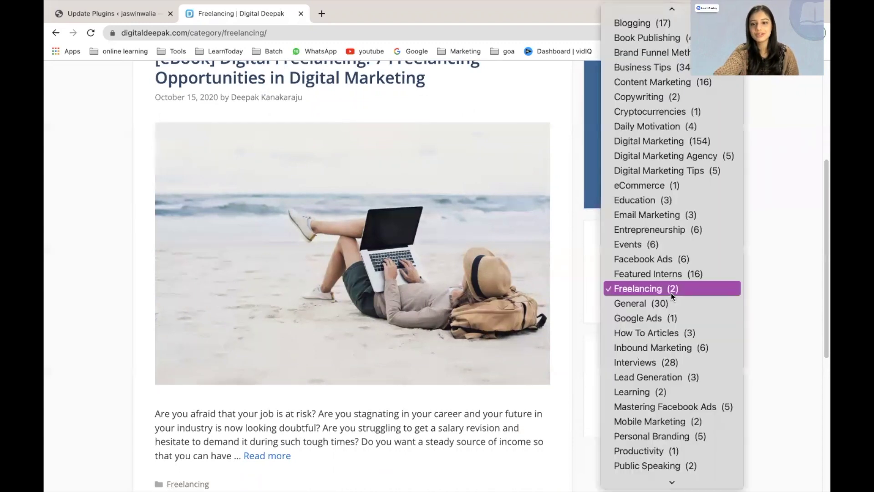
pyautogui.click(644, 29)
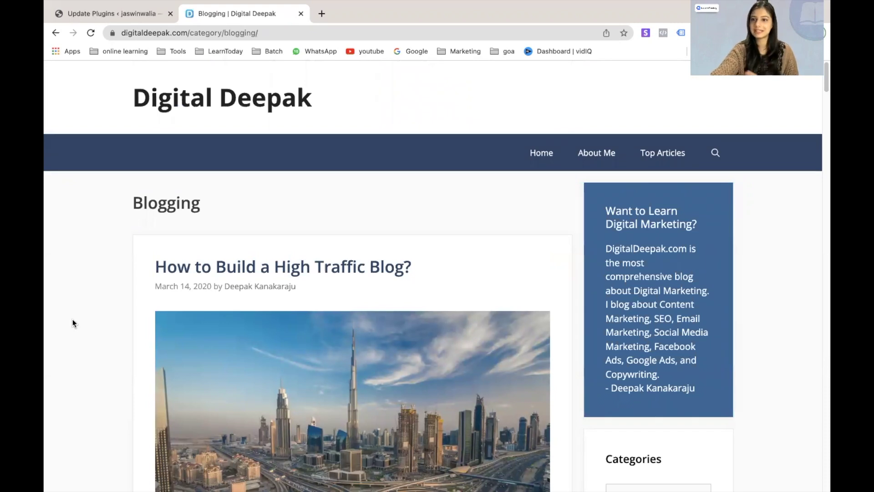
pyautogui.scroll(-5, 68, 373)
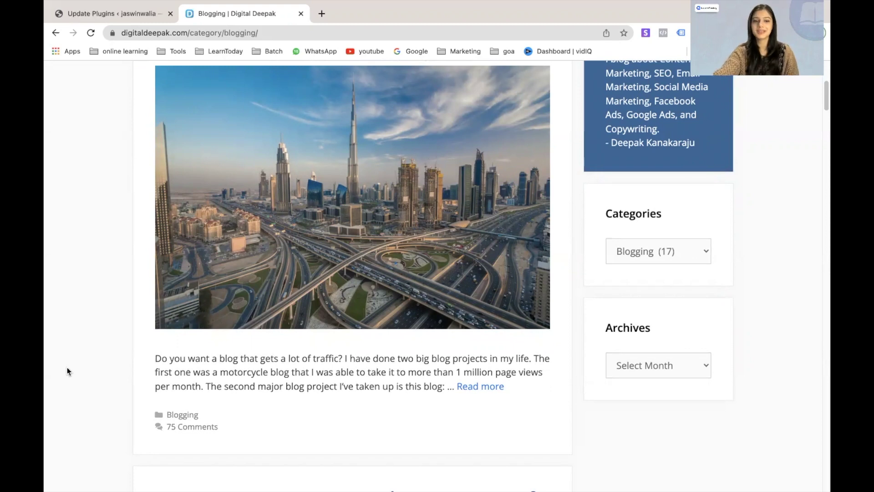
pyautogui.scroll(-3, 67, 369)
pyautogui.scroll(6, 67, 370)
pyautogui.scroll(3, 67, 370)
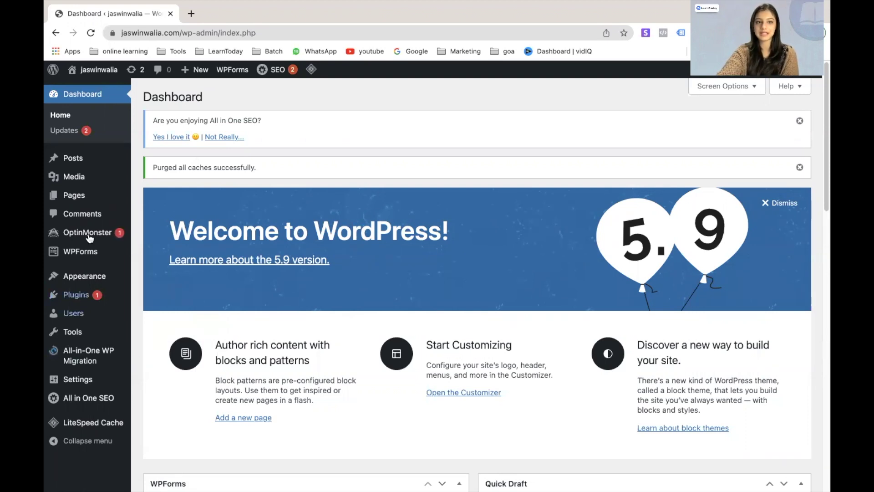
# - Go to Posts > Categories in the WordPress admin sidebar
pyautogui.moveTo(81, 166)
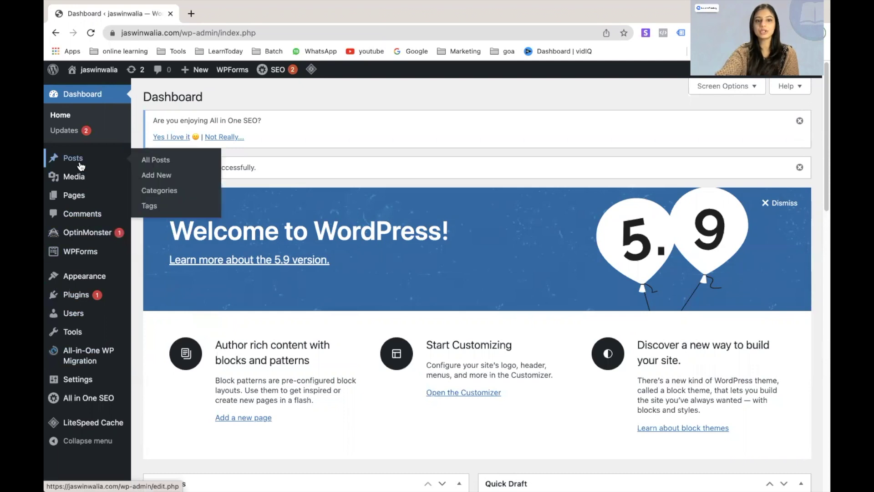
pyautogui.click(160, 191)
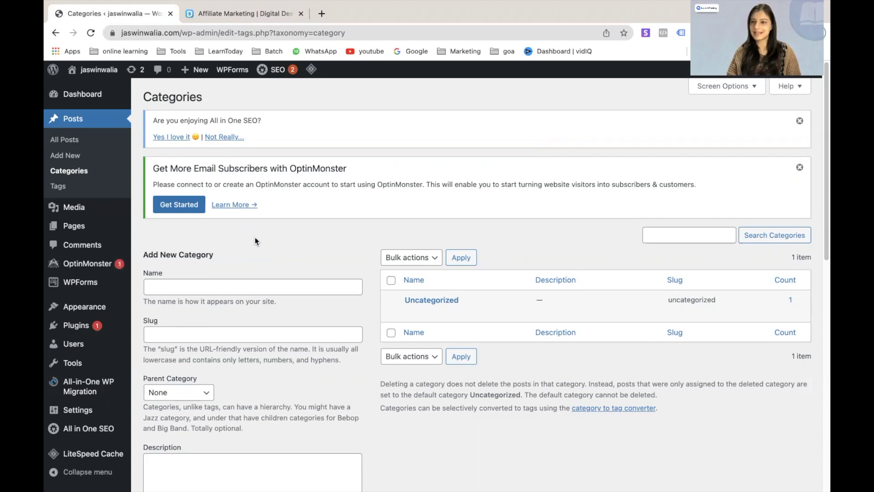
# - Enter 'Blogging' as the new category's name, then move to its Slug field
pyautogui.click(235, 282)
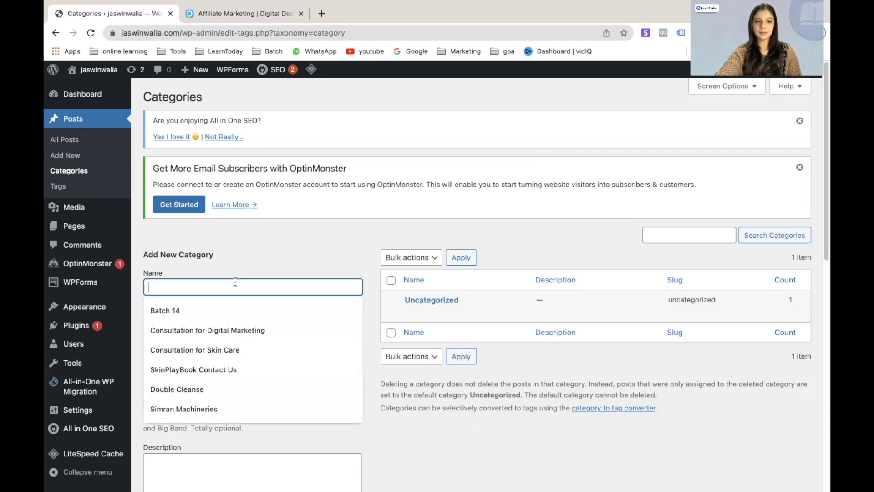
pyautogui.write('B')
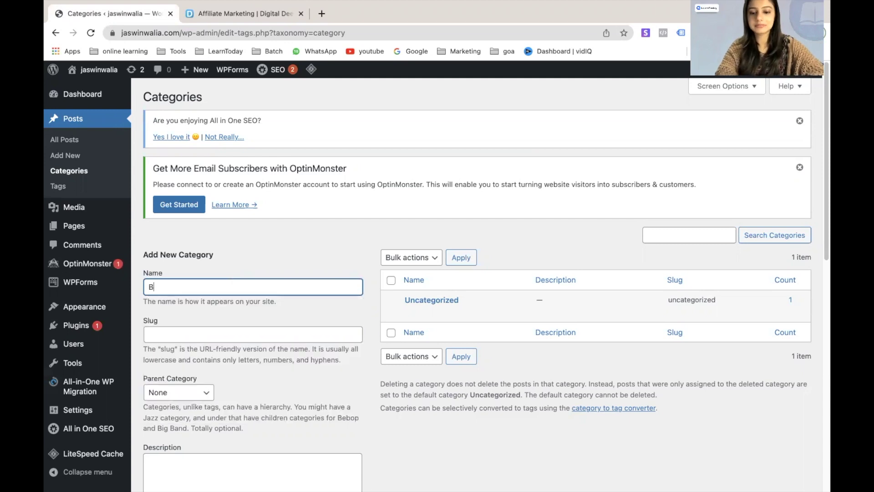
pyautogui.write('logging')
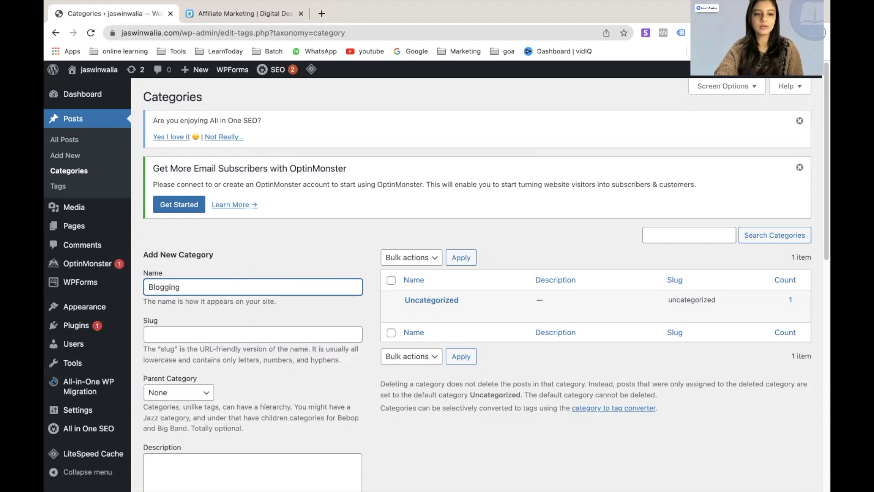
pyautogui.click(266, 256)
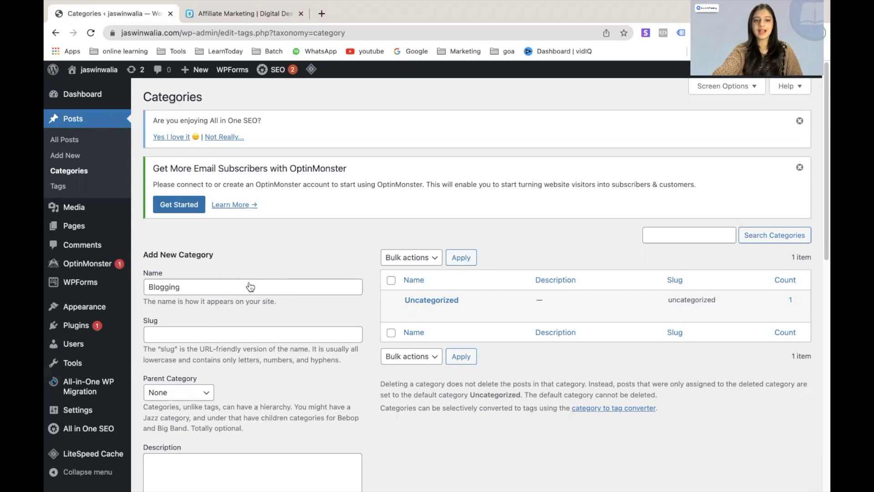
pyautogui.click(181, 338)
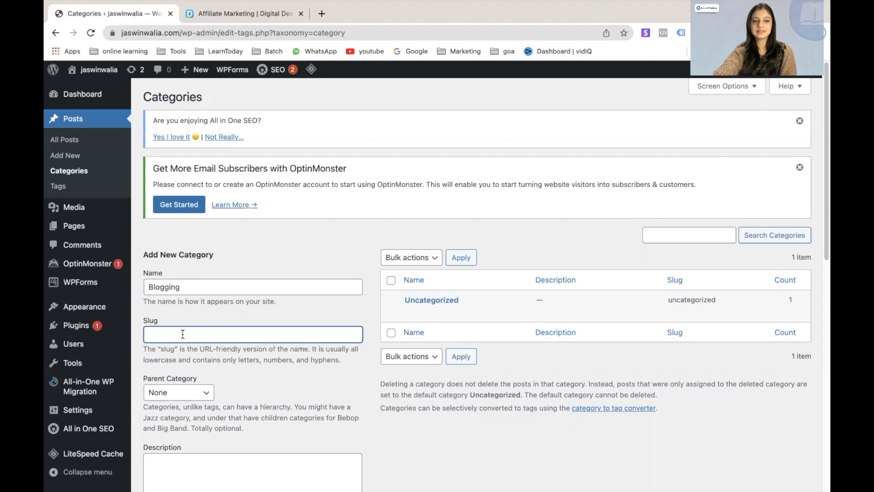
# - Highlight the affiliate-marketing slug in the Affiliate Marketing page's URL as a reference, then return to WordPress
pyautogui.moveTo(236, 71)
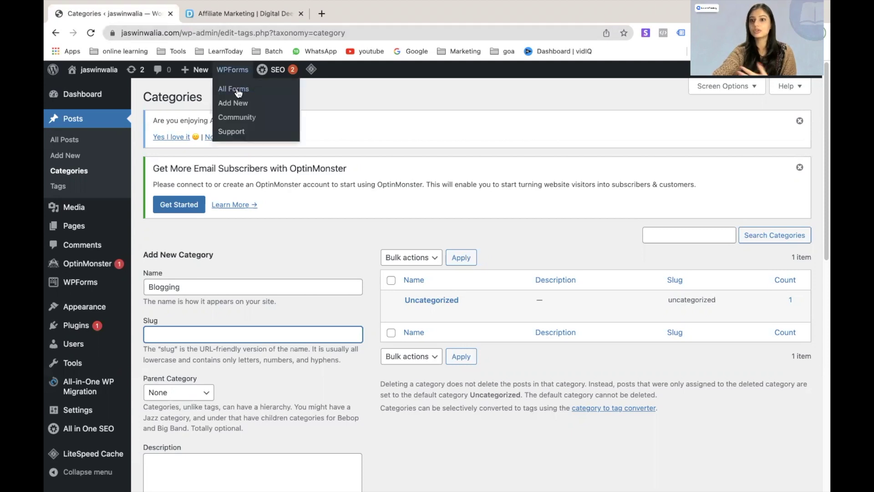
pyautogui.click(253, 12)
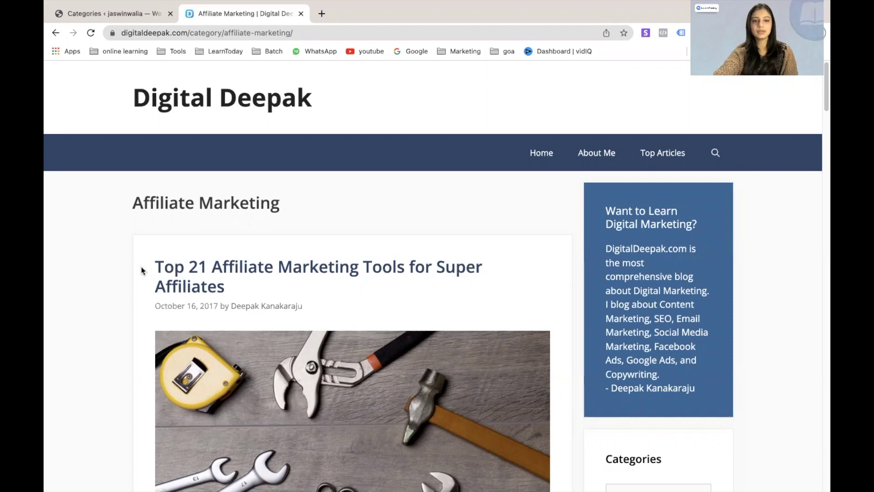
pyautogui.scroll(-10, 134, 288)
pyautogui.scroll(10, 212, 235)
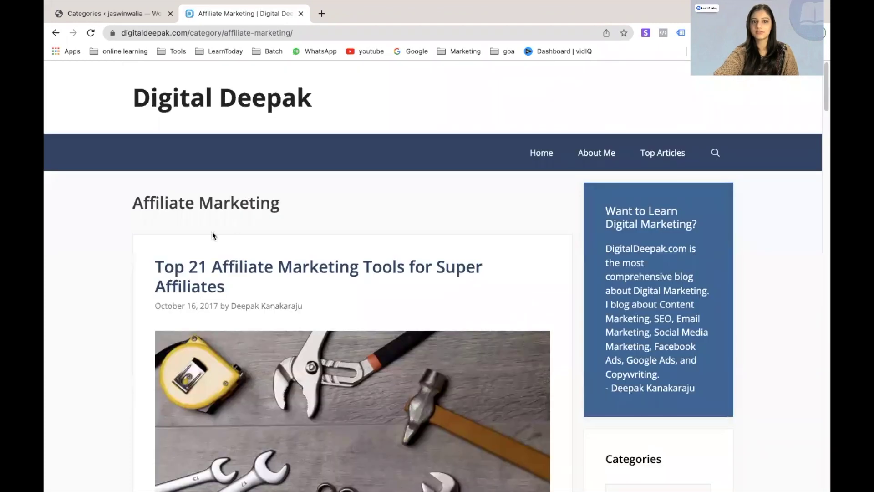
pyautogui.click(317, 32)
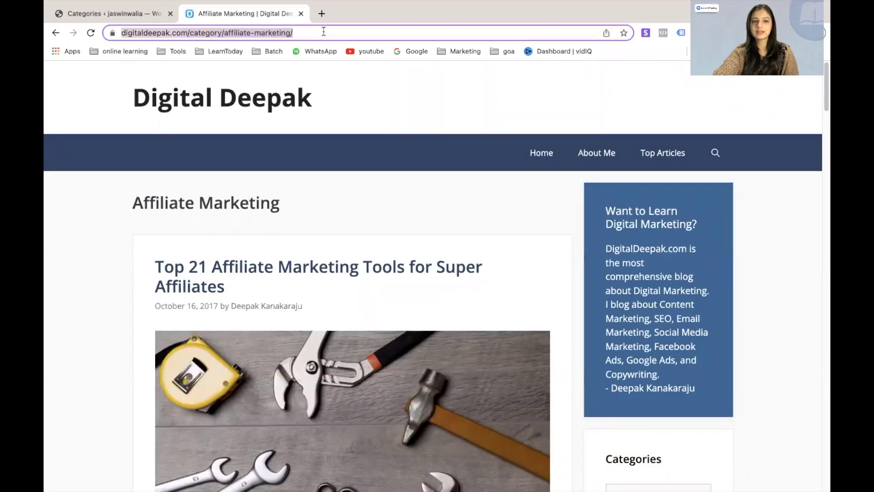
pyautogui.click(324, 32)
pyautogui.moveTo(250, 33); pyautogui.dragTo(316, 33)
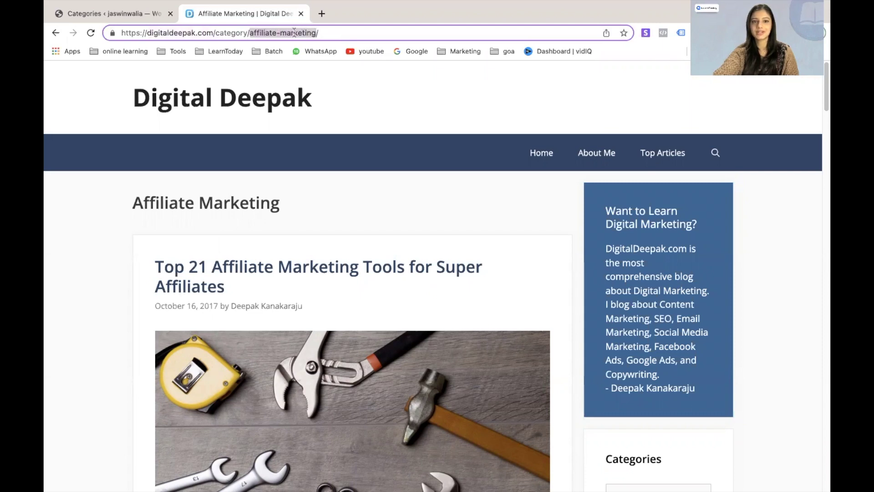
pyautogui.click(160, 17)
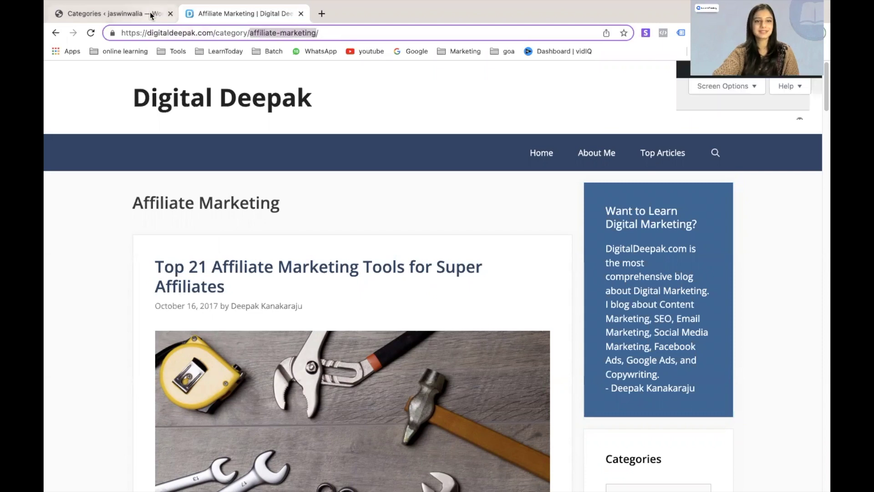
pyautogui.click(177, 329)
pyautogui.write('blogging')
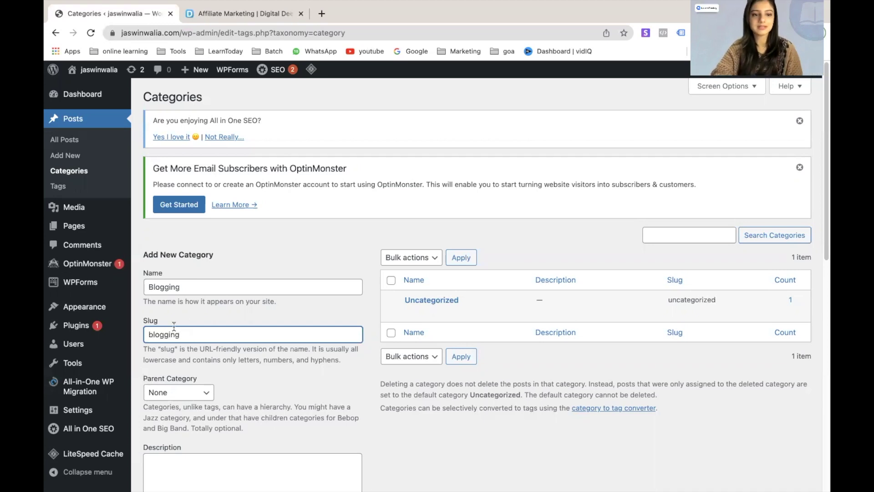
pyautogui.click(225, 310)
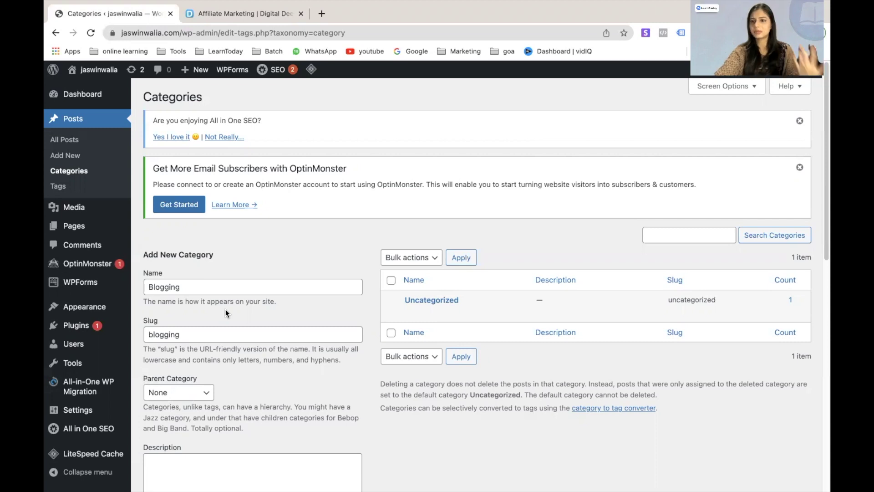
pyautogui.scroll(-3, 222, 319)
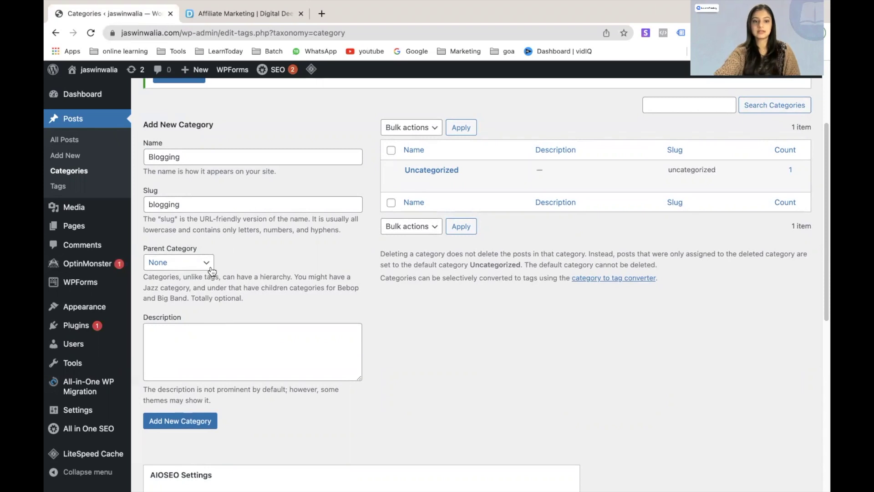
# - Enter 'This is a category for Blogging.' as the category description
pyautogui.click(192, 338)
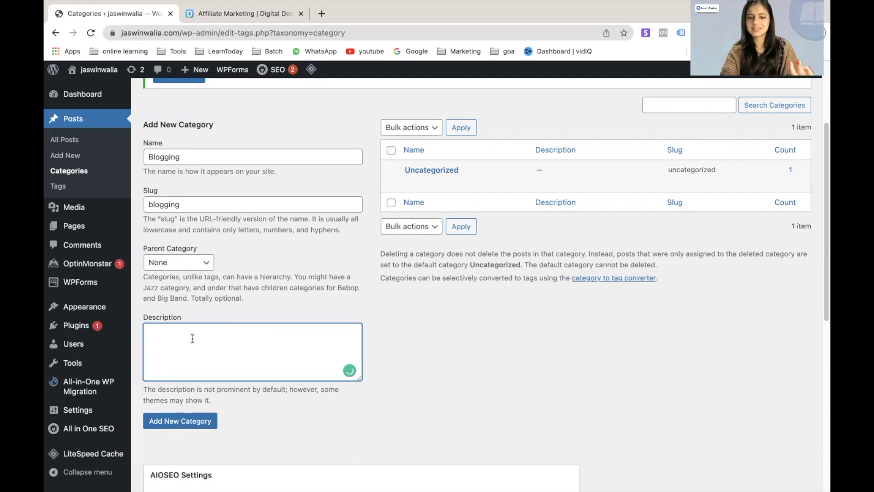
pyautogui.write('This')
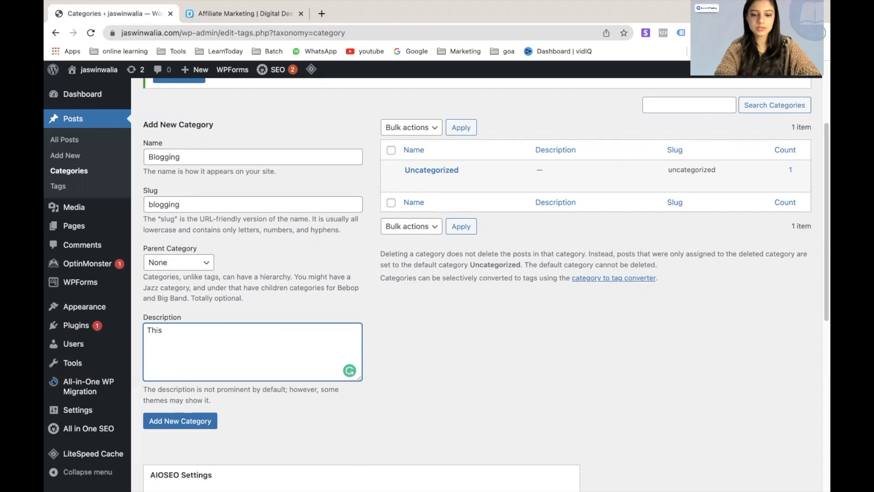
pyautogui.write('s')
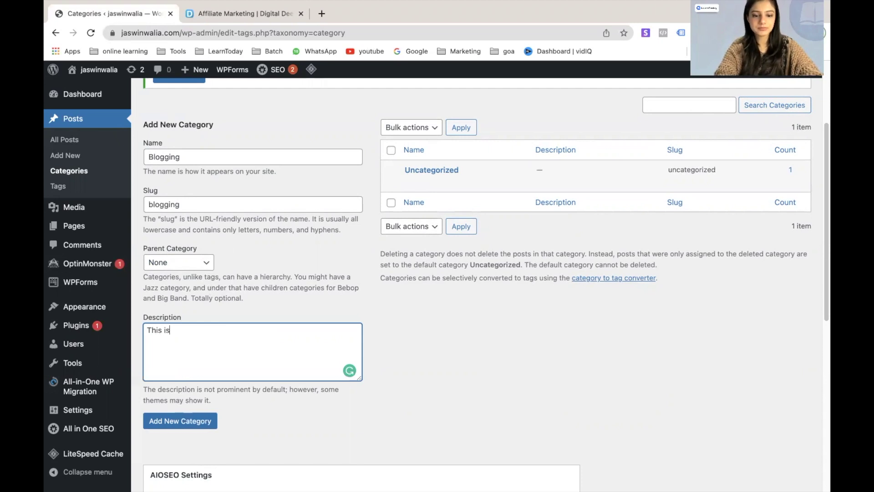
pyautogui.write(' a cat')
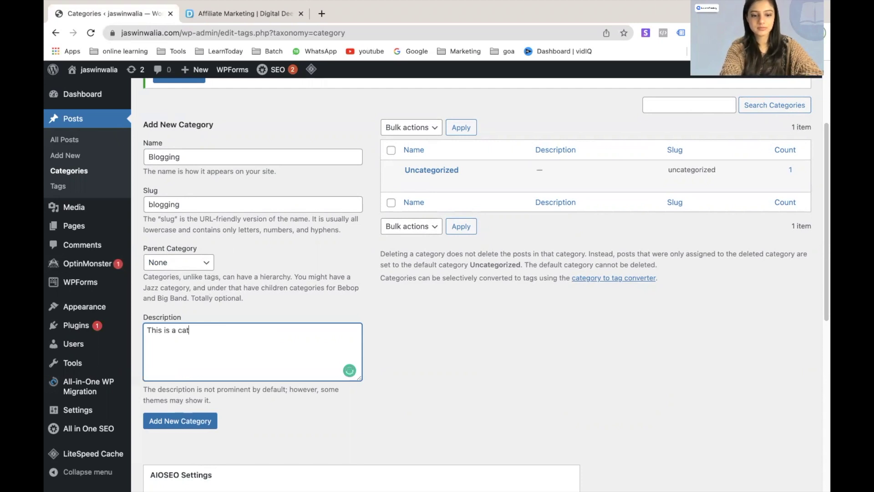
pyautogui.write('egory for')
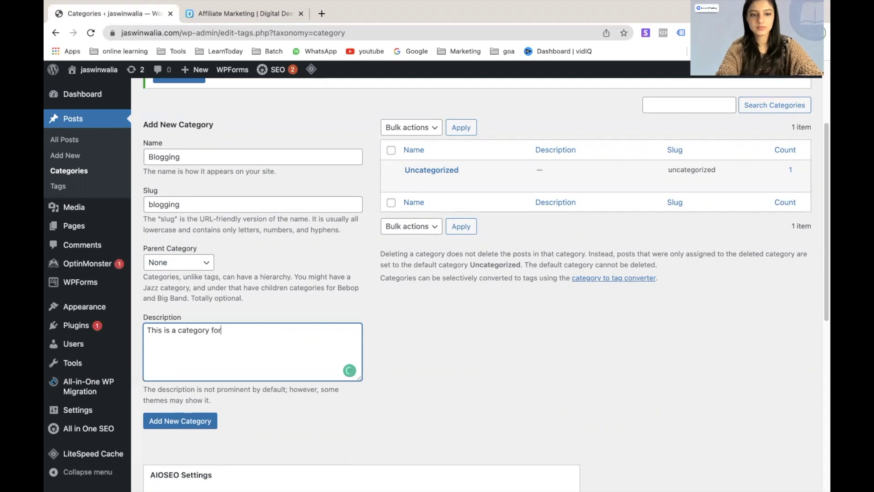
pyautogui.write(' Blogging.')
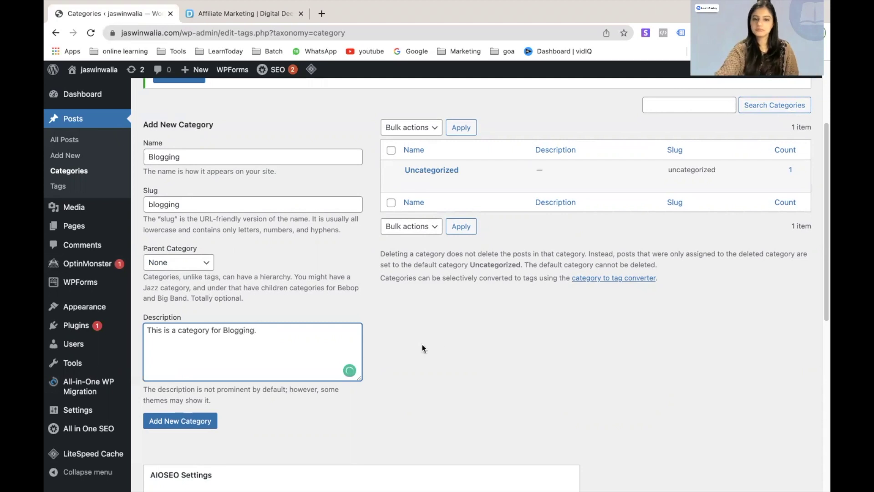
pyautogui.click(463, 354)
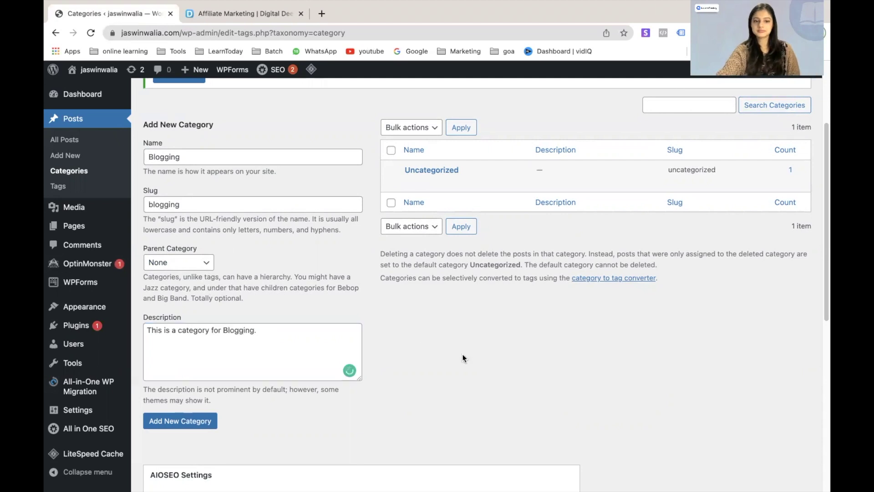
# - Add the Blogging category, then go to the All Posts list
pyautogui.click(192, 428)
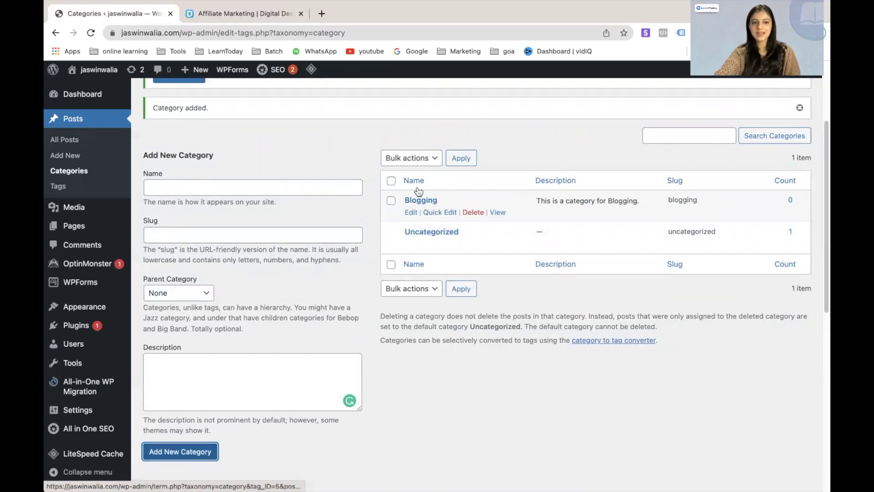
pyautogui.click(63, 143)
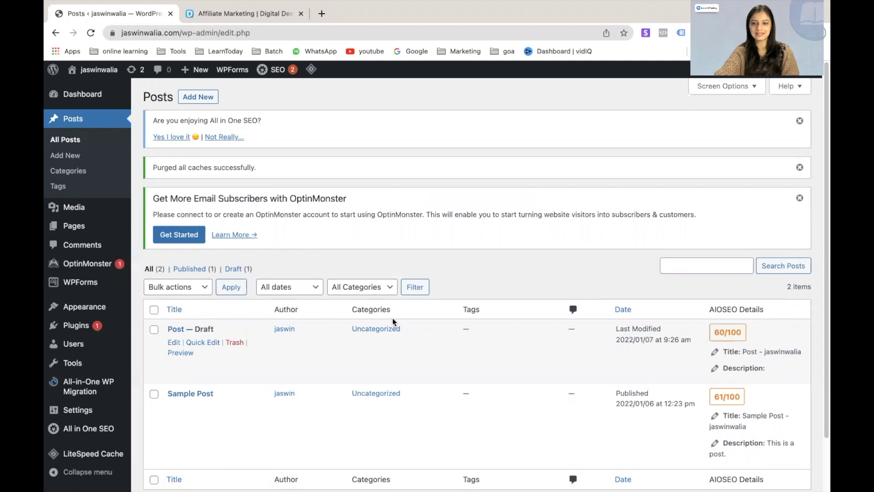
# - Quick Edit the draft Post to file it under Blogging instead of Uncategorized
pyautogui.scroll(-2, 182, 309)
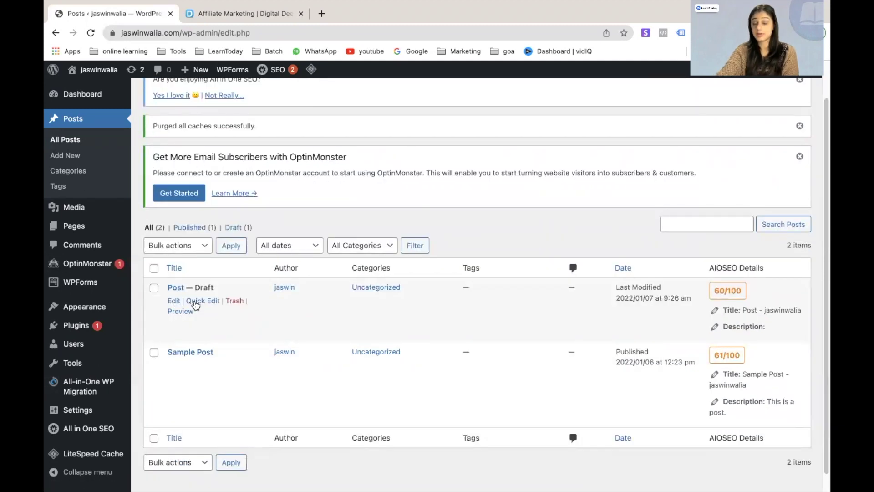
pyautogui.click(195, 301)
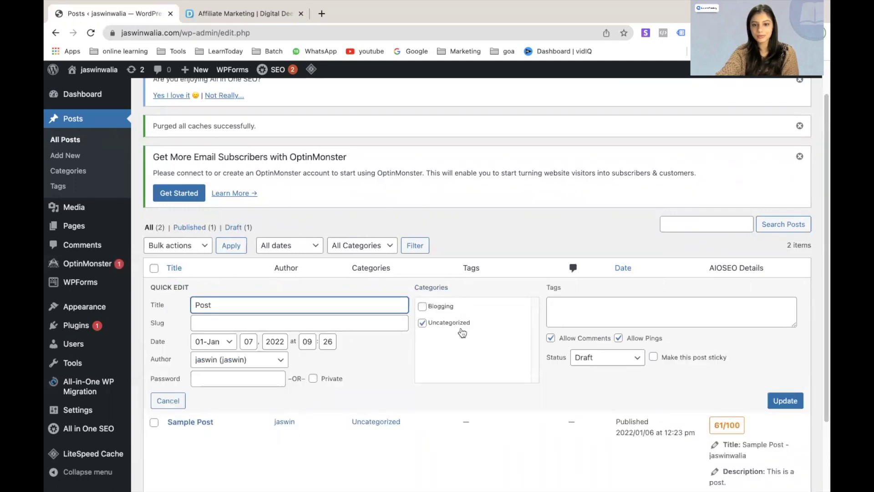
pyautogui.moveTo(415, 288); pyautogui.dragTo(435, 289)
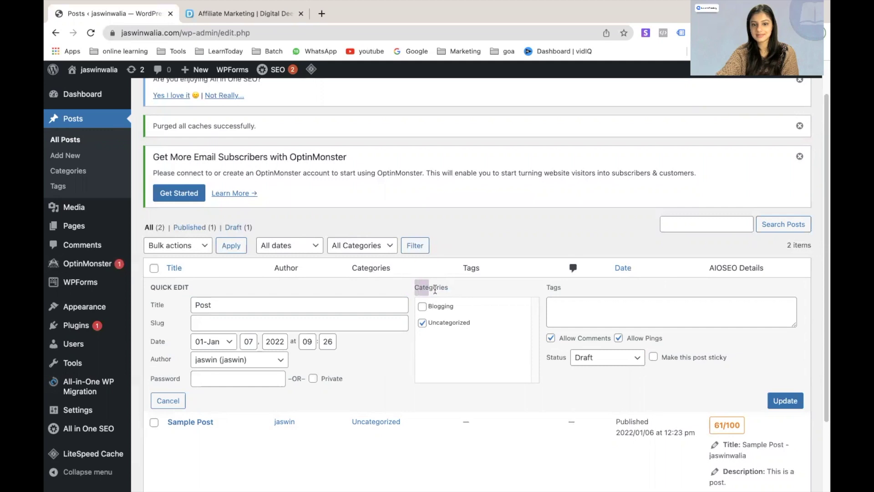
pyautogui.click(422, 324)
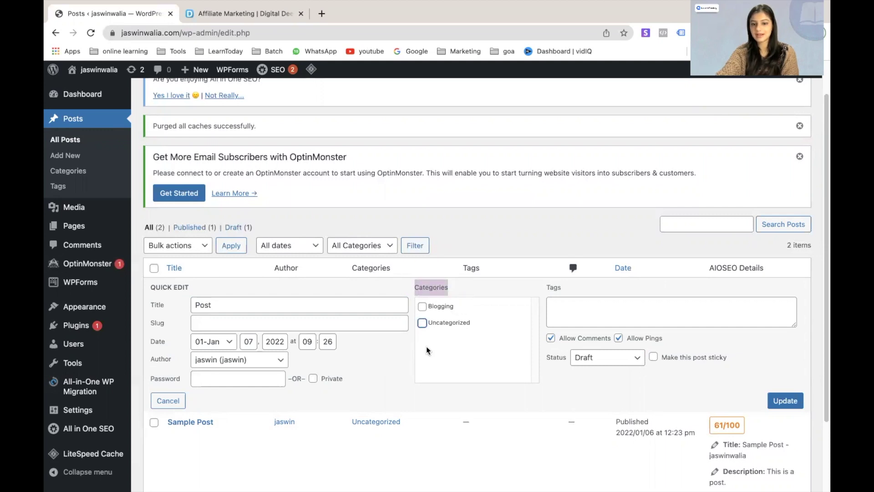
pyautogui.click(423, 307)
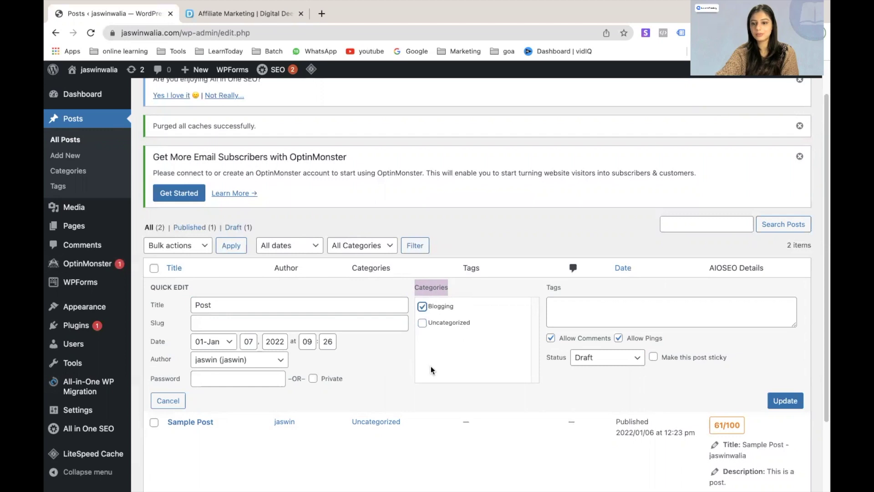
pyautogui.click(786, 400)
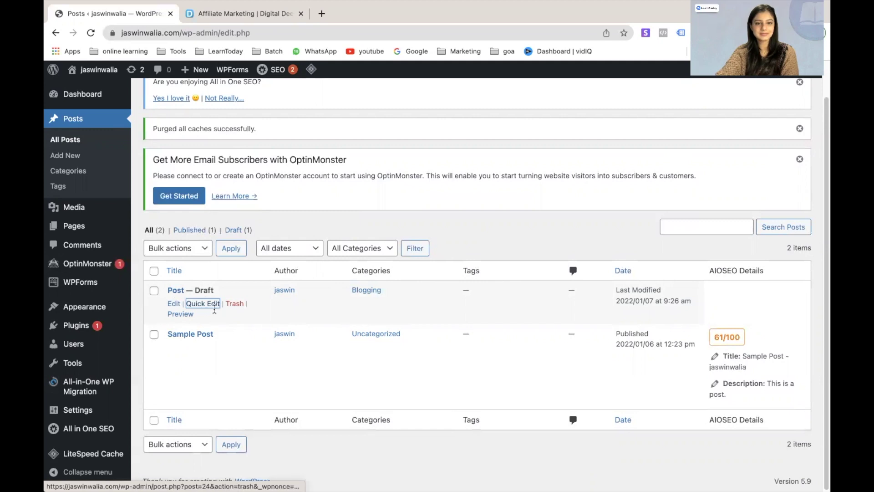
pyautogui.click(186, 315)
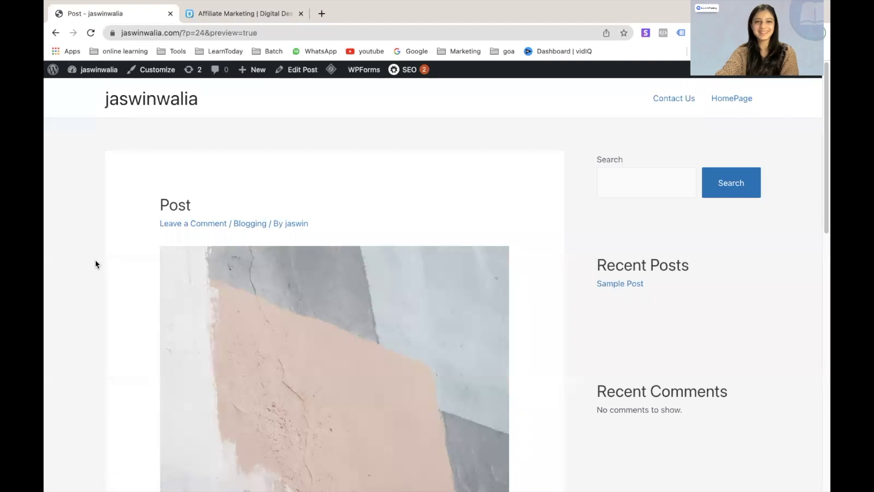
pyautogui.click(51, 35)
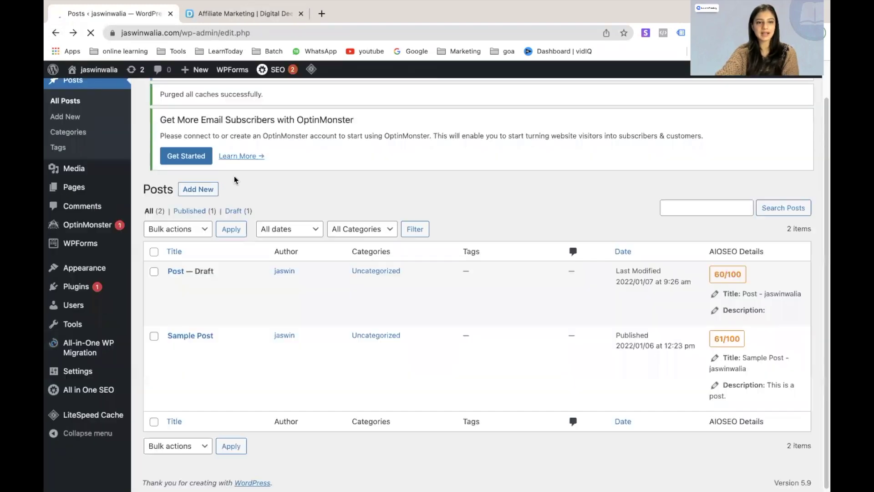
# - In Sample Post's editor, untick Uncategorized and tick Blogging in the Categories box
pyautogui.moveTo(173, 369)
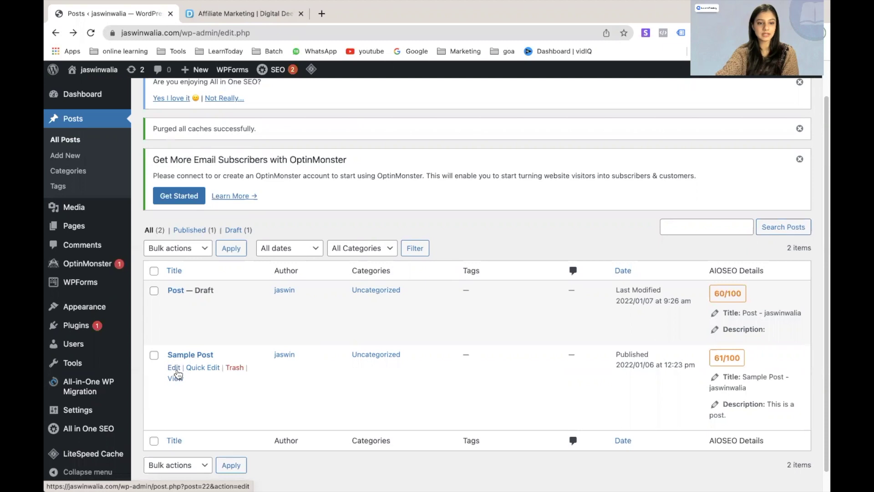
pyautogui.click(178, 373)
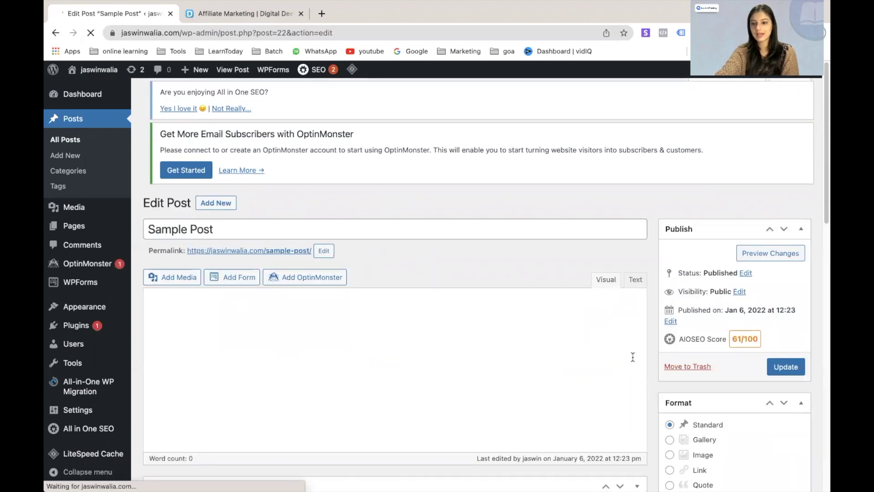
pyautogui.scroll(-3, 543, 359)
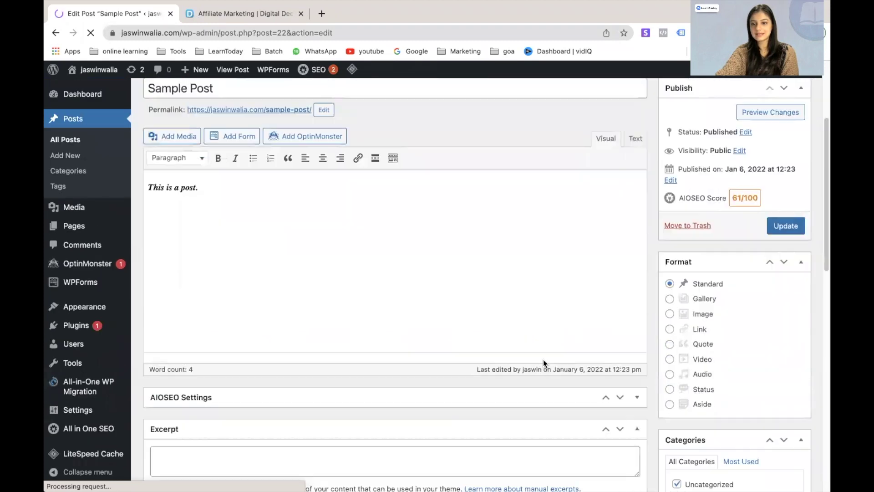
pyautogui.scroll(-5, 543, 359)
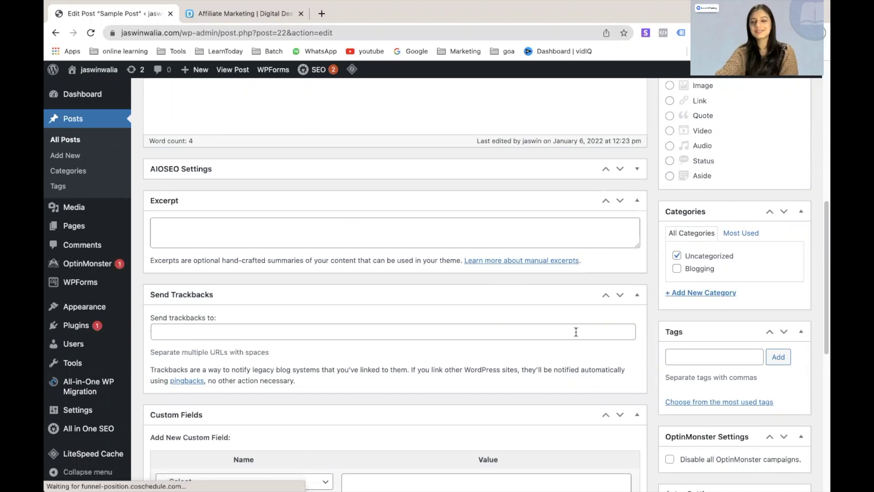
pyautogui.click(679, 258)
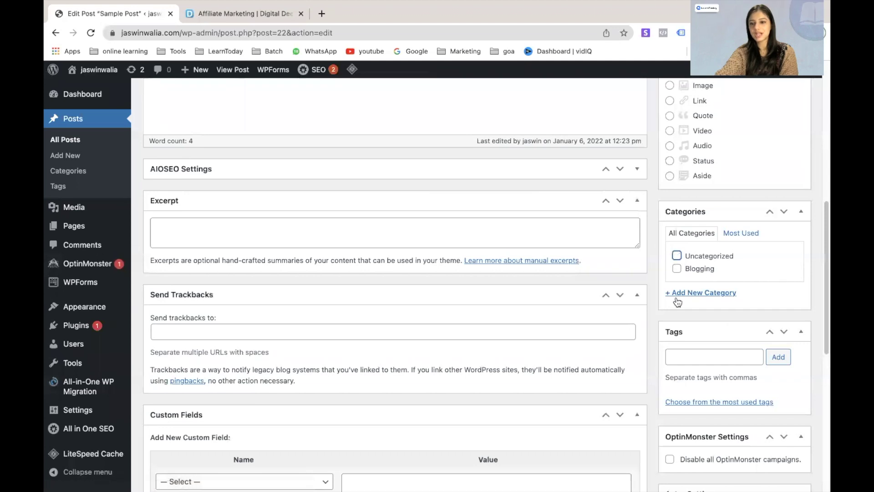
pyautogui.click(677, 270)
# - Update Sample Post to save its Blogging category
pyautogui.scroll(10, 672, 343)
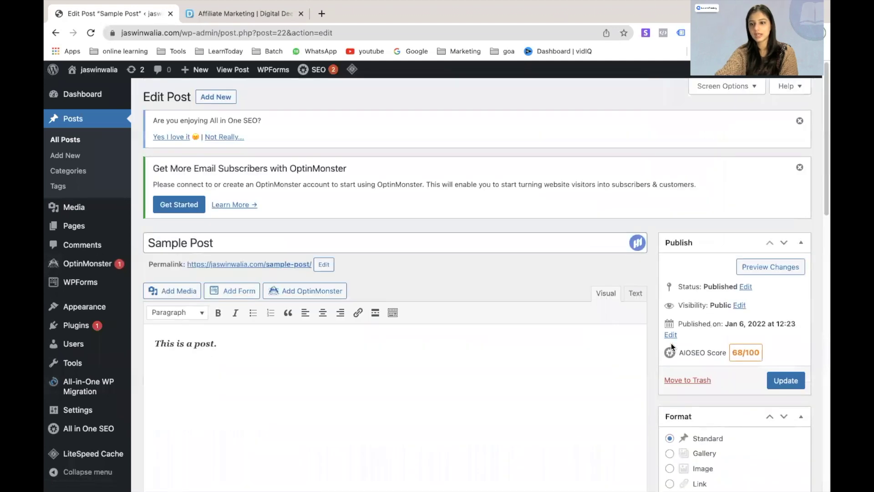
pyautogui.click(776, 380)
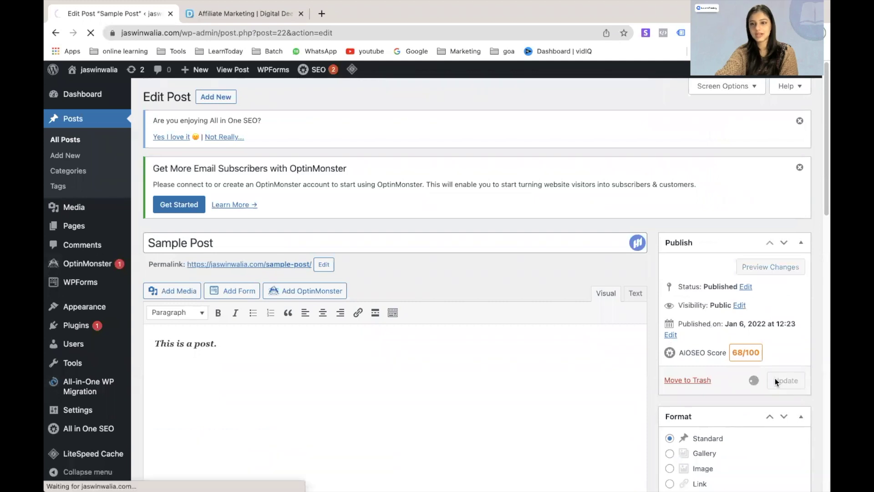